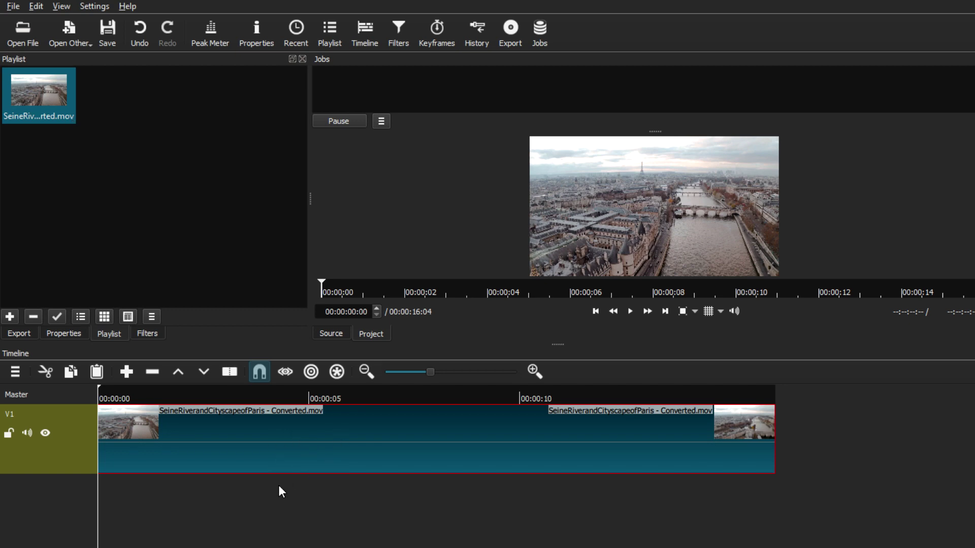
Pause the Paris clip preview at about 00:00:02:49
{"action": "left_click", "coordinate": [629, 311]}
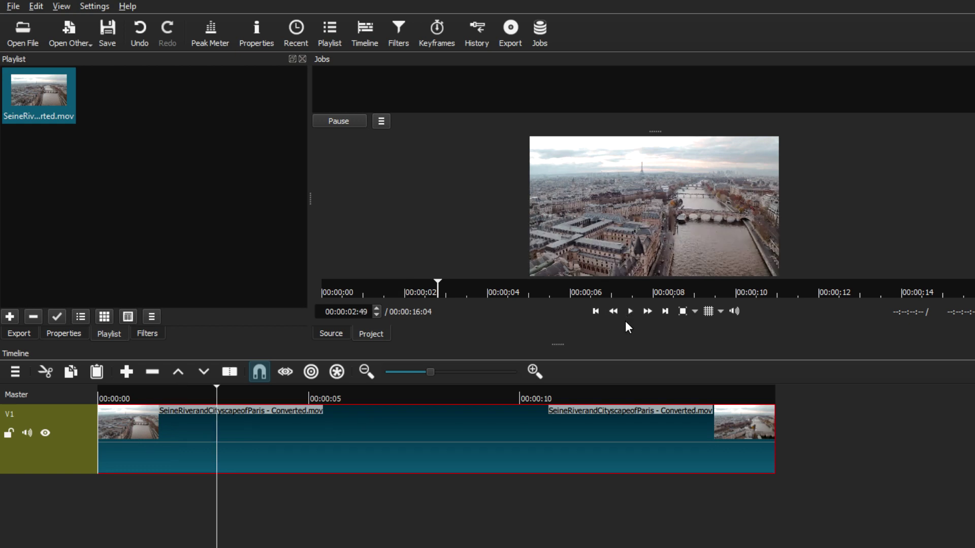
Return to the start and show the Paris clip's Properties, with its 1x speed and 00:00:16:04 duration
{"action": "key", "text": "Home"}
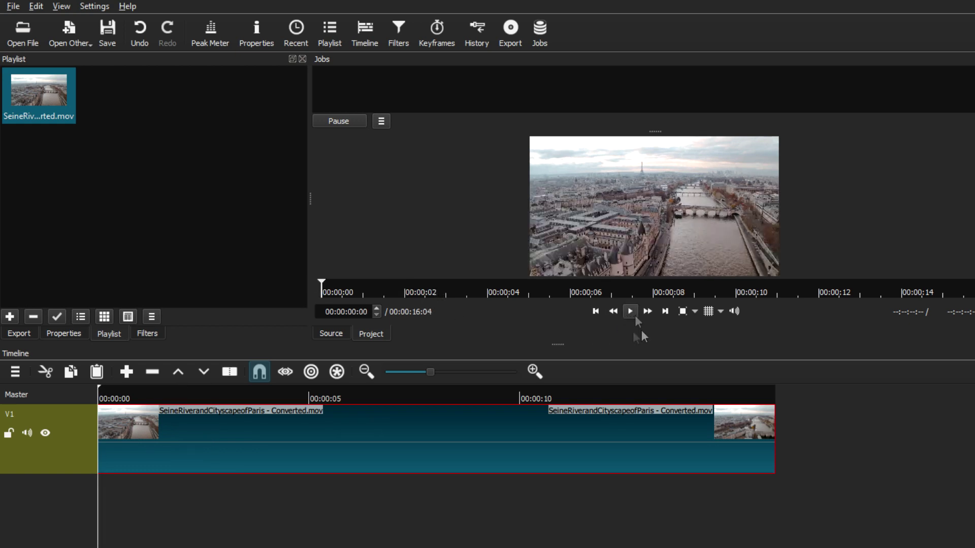
{"action": "right_click", "coordinate": [321, 434]}
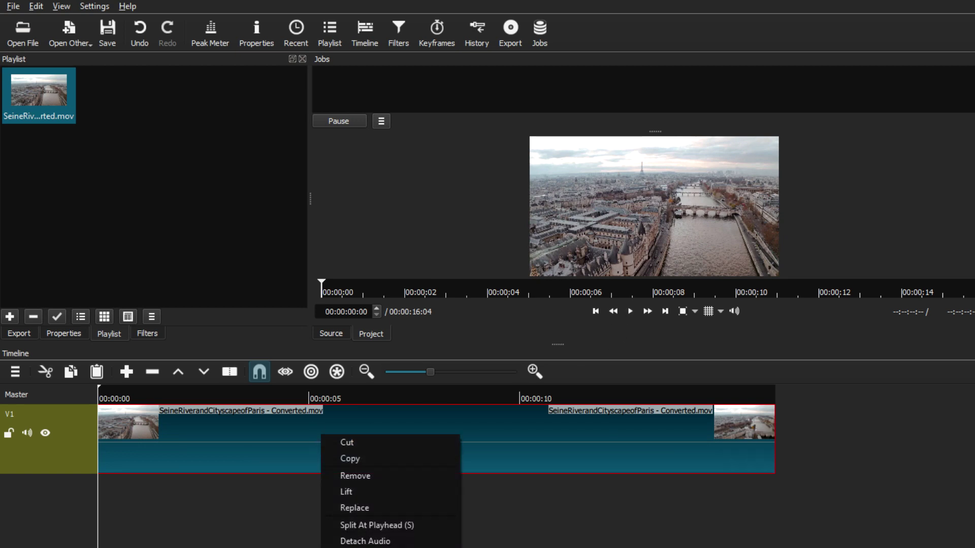
{"action": "left_click", "coordinate": [69, 335]}
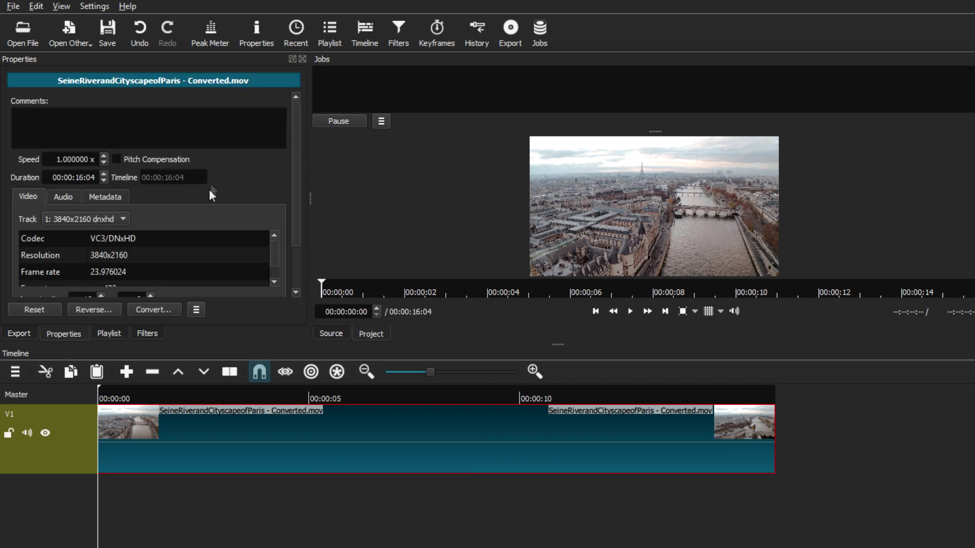
{"action": "left_click", "coordinate": [60, 162]}
Apply 10x speed so the clip shrinks to 00:00:01:36, then preview it up to 00:00:00:35
{"action": "key", "text": "Return"}
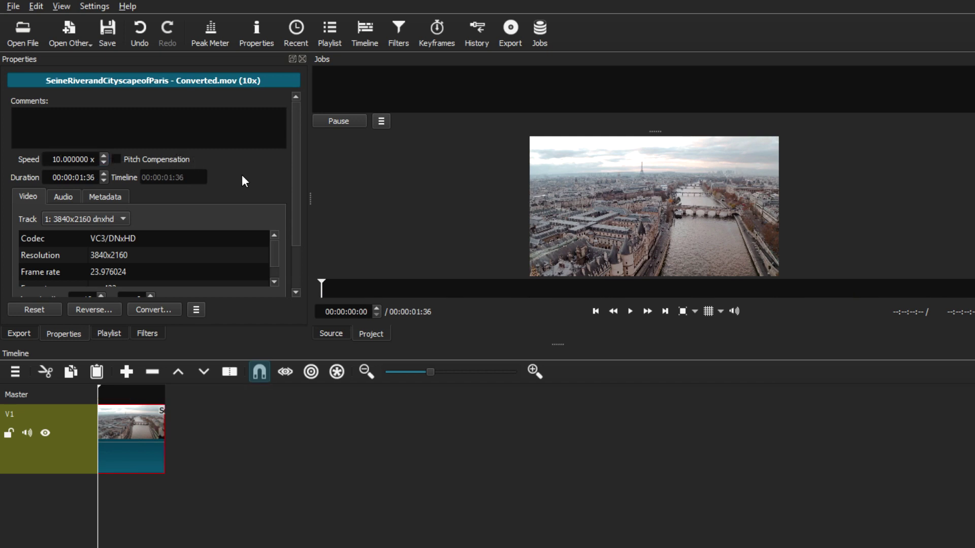
{"action": "left_click", "coordinate": [631, 310]}
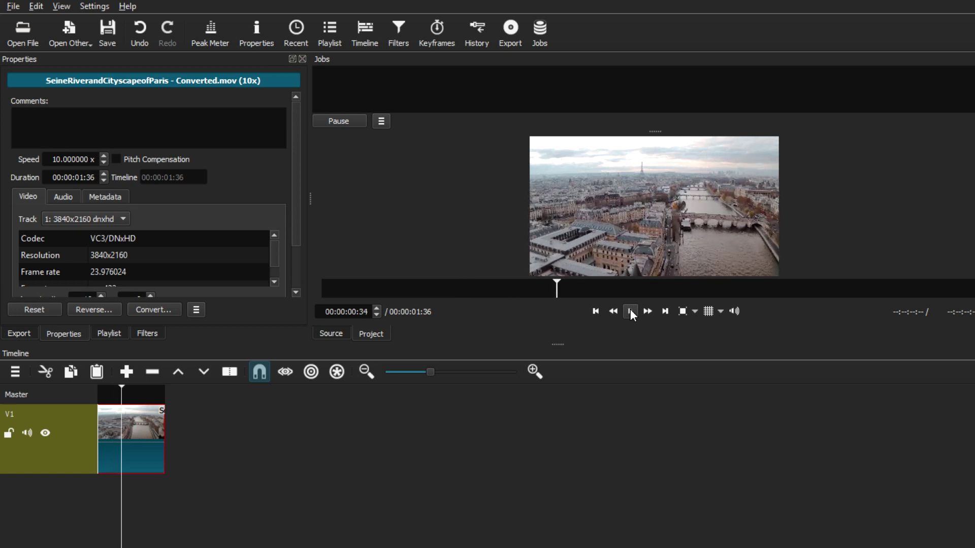
{"action": "left_click", "coordinate": [631, 311]}
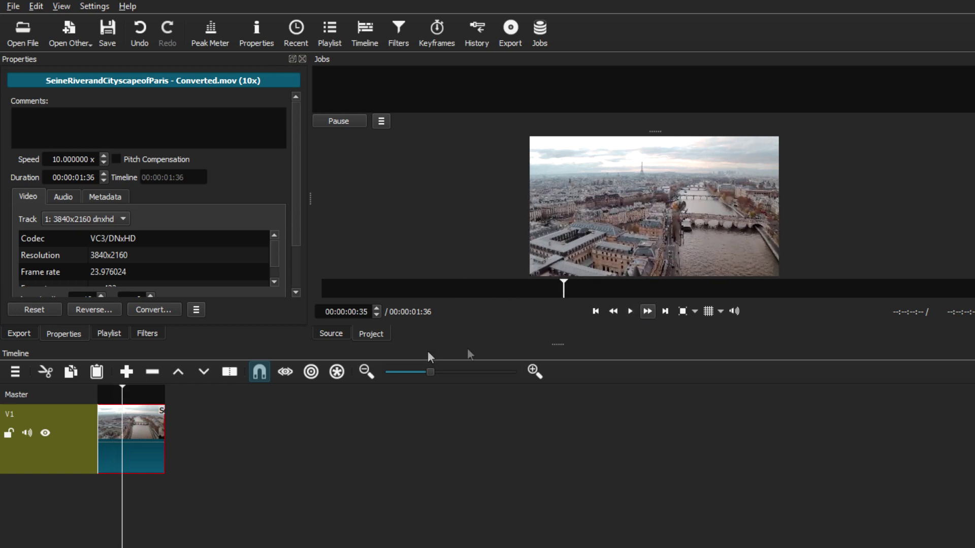
Change the clip's speed to 0.5x so it runs about 00:00:32:00
{"action": "left_click", "coordinate": [62, 159]}
{"action": "key", "text": "BackSpace"}
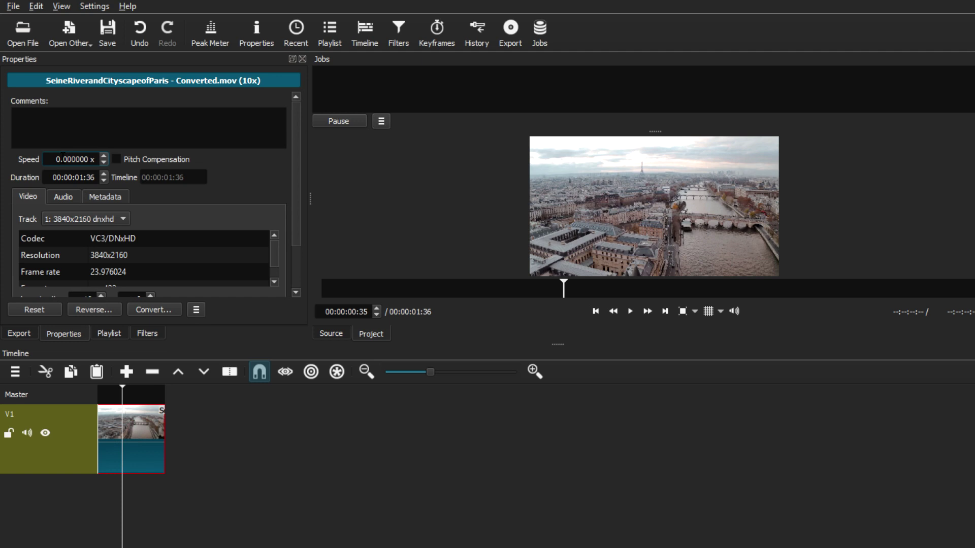
{"action": "left_click", "coordinate": [63, 158]}
{"action": "type", "text": "5"}
{"action": "key", "text": "Return"}
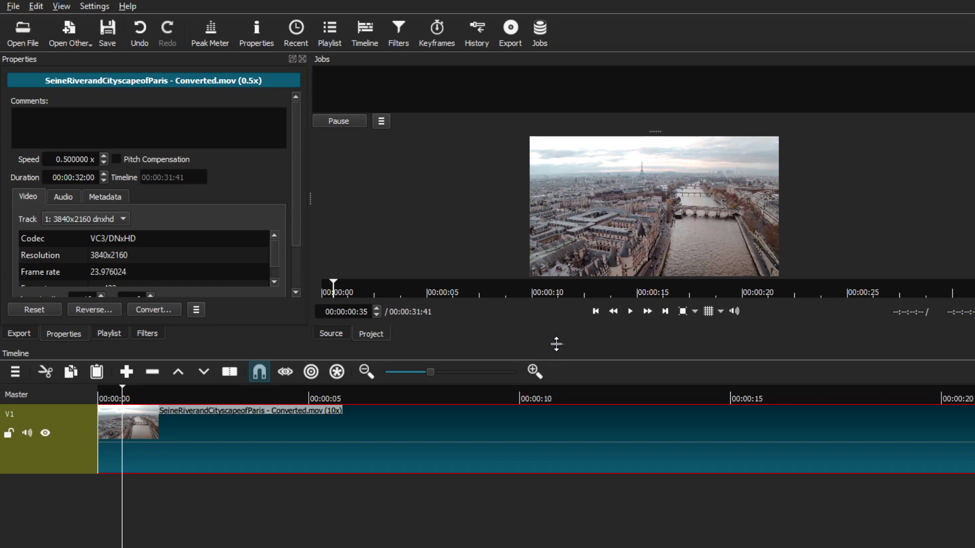
Enlarge and zoom out the timeline, then preview the slowed clip
{"action": "left_click_drag", "start_coordinate": [558, 344], "coordinate": [558, 318]}
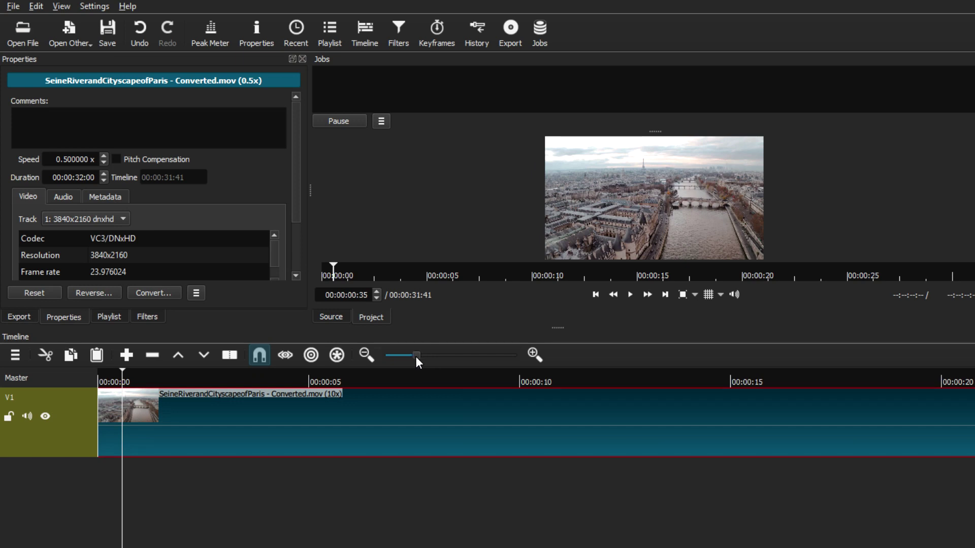
{"action": "left_click", "coordinate": [415, 356]}
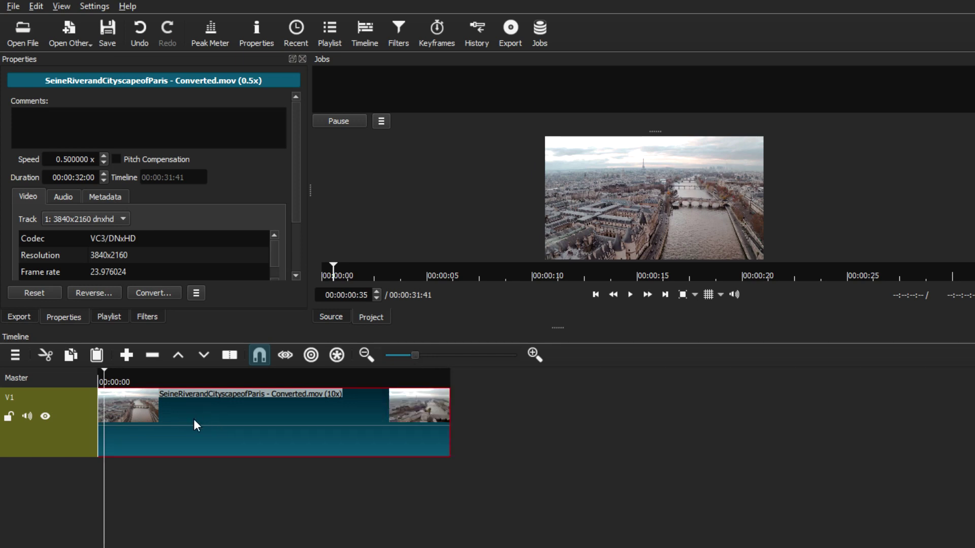
{"action": "left_click", "coordinate": [630, 295]}
{"action": "left_click", "coordinate": [630, 295]}
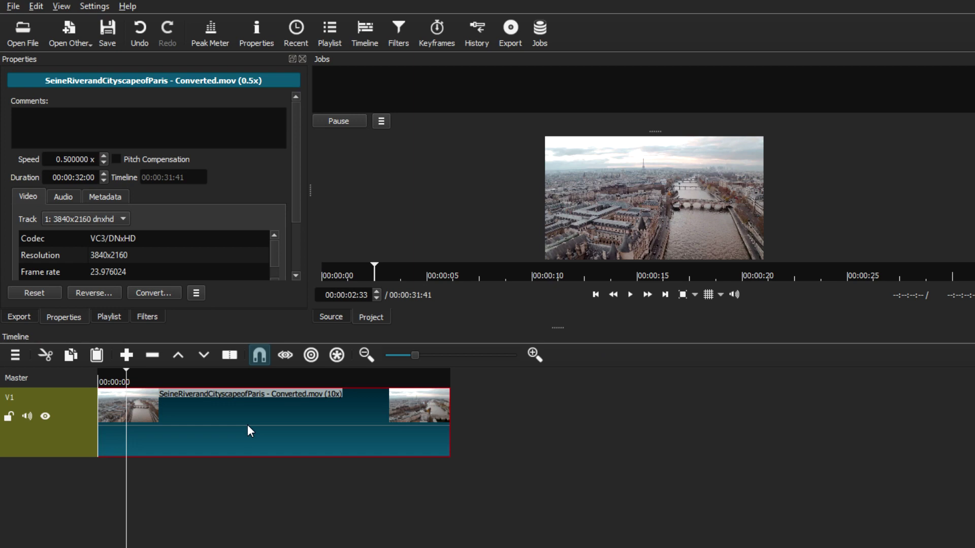
{"action": "left_click", "coordinate": [114, 320]}
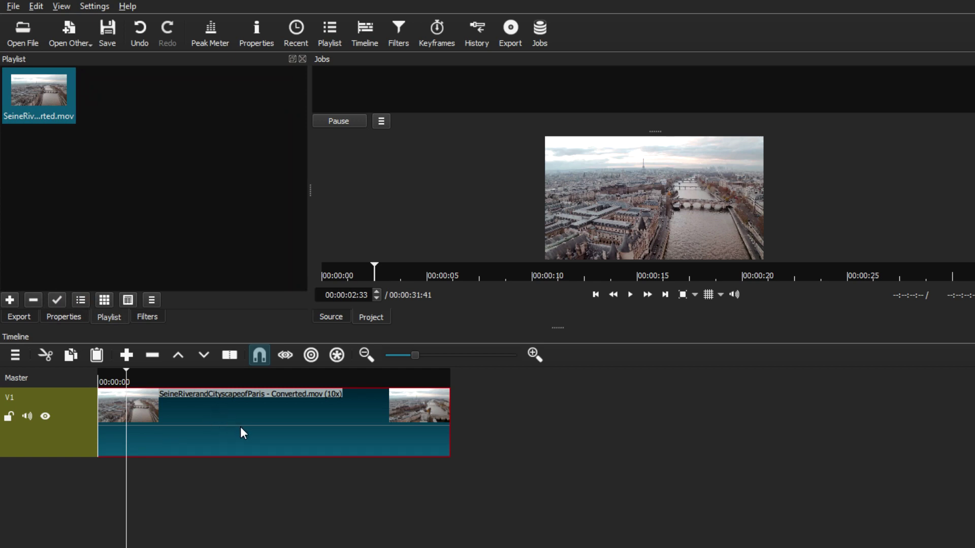
Replace the slowed clip on V1 with a fresh Playlist copy and split it at 00:00:02:52
{"action": "key", "text": "Delete"}
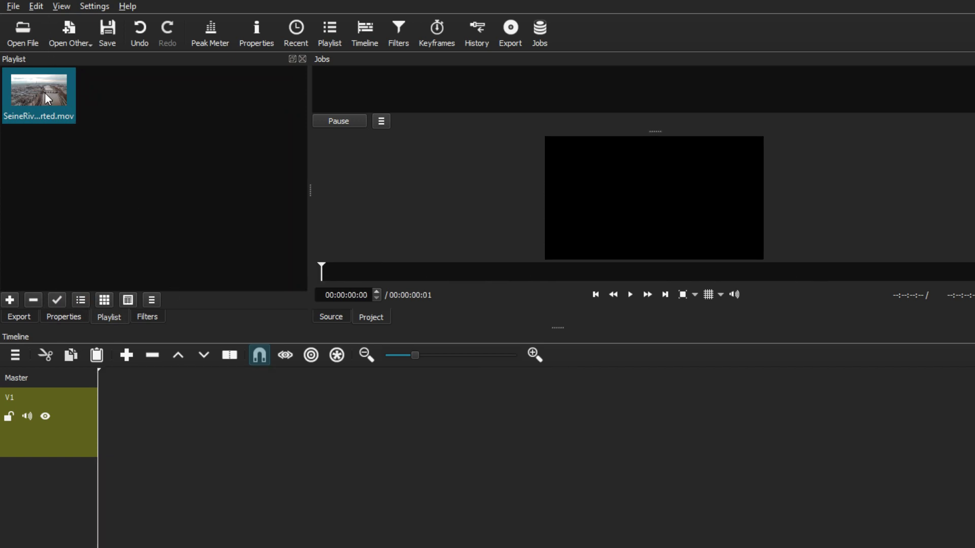
{"action": "left_click_drag", "start_coordinate": [39, 95], "coordinate": [104, 420]}
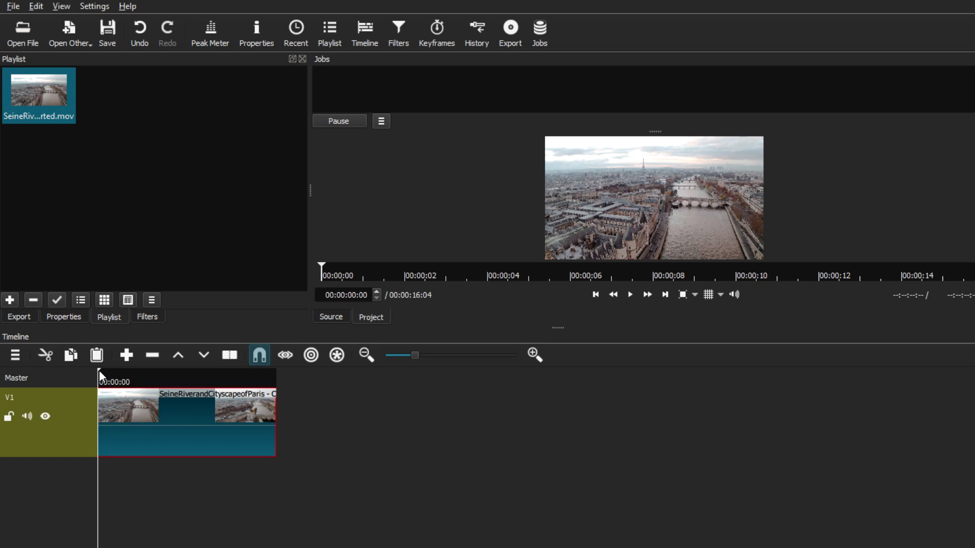
{"action": "left_click_drag", "start_coordinate": [100, 374], "coordinate": [130, 374]}
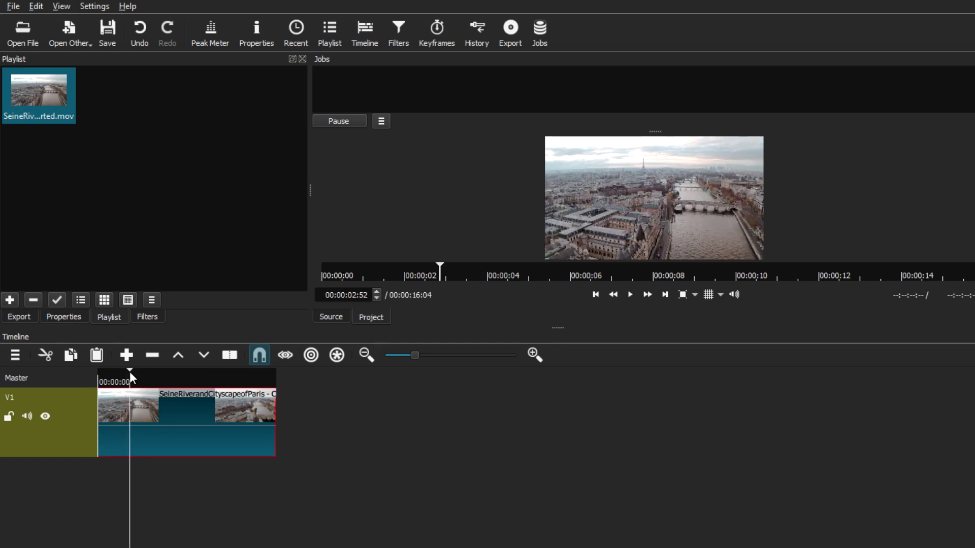
{"action": "left_click", "coordinate": [229, 357]}
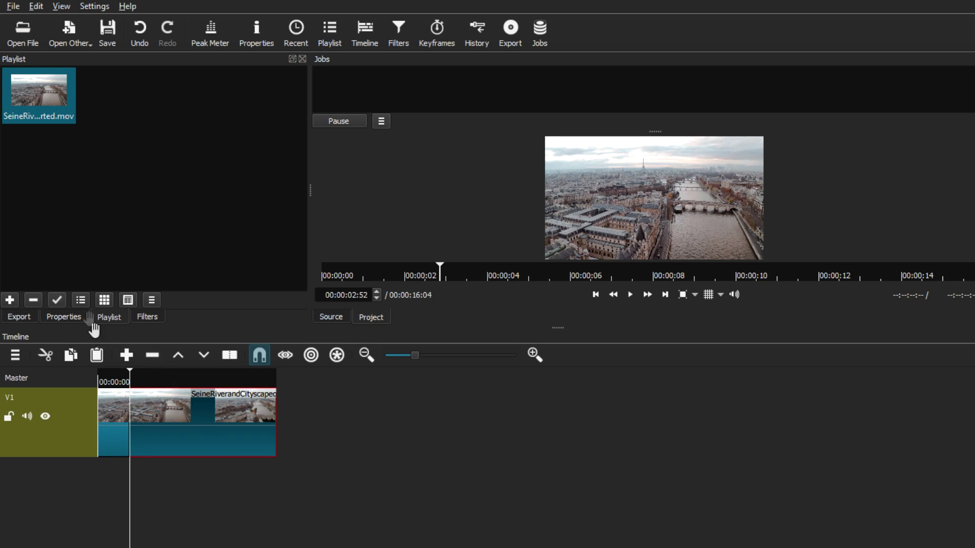
Set the second part's speed to 10x, cutting the sequence to 00:00:04:11
{"action": "left_click", "coordinate": [76, 318]}
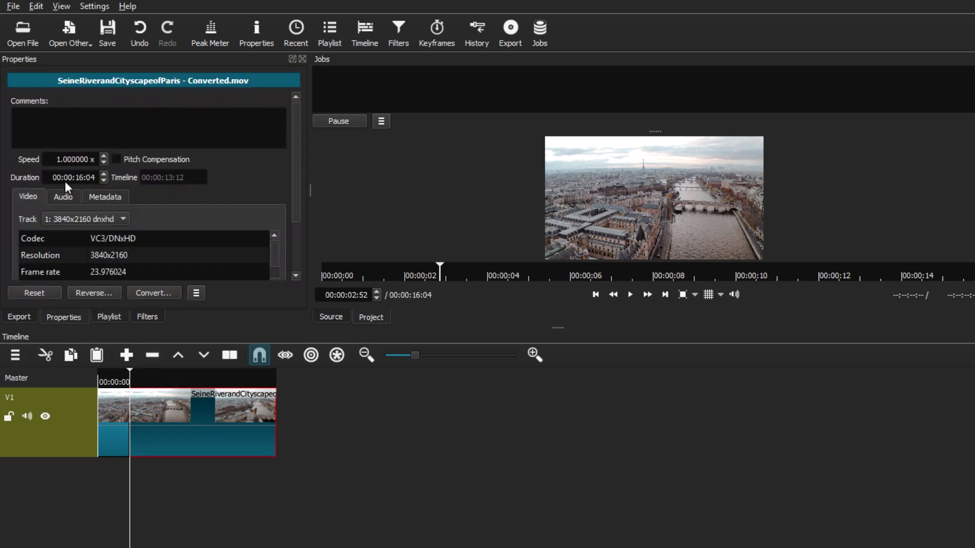
{"action": "left_click", "coordinate": [61, 161]}
{"action": "type", "text": "0"}
{"action": "key", "text": "Return"}
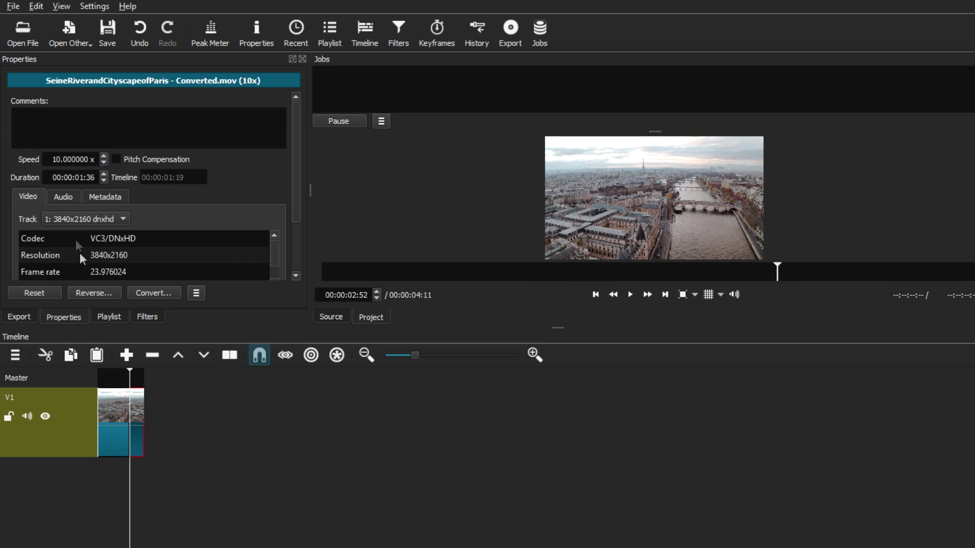
{"action": "left_click", "coordinate": [103, 322]}
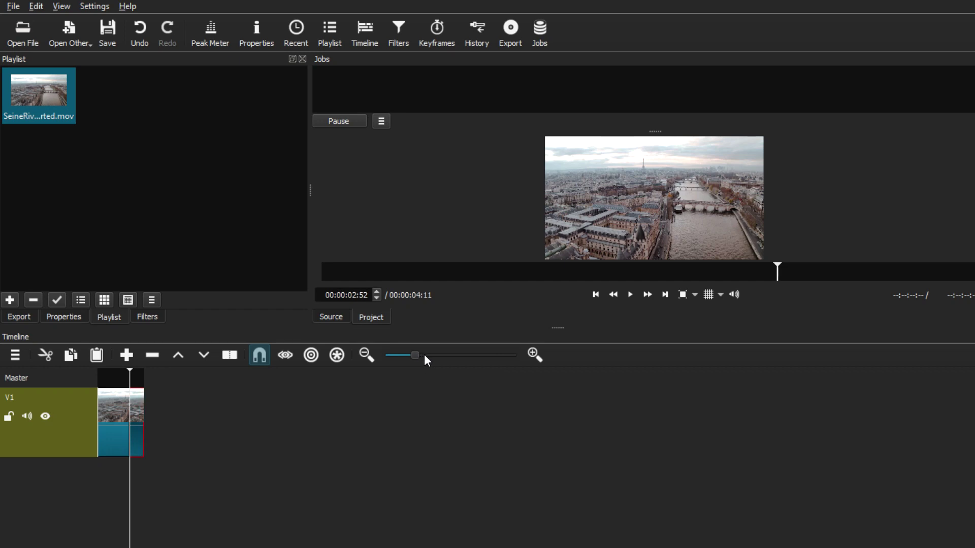
Zoom in, place the playhead before the split, and play into the 10x part until 00:00:04:05
{"action": "left_click_drag", "start_coordinate": [424, 359], "coordinate": [447, 362]}
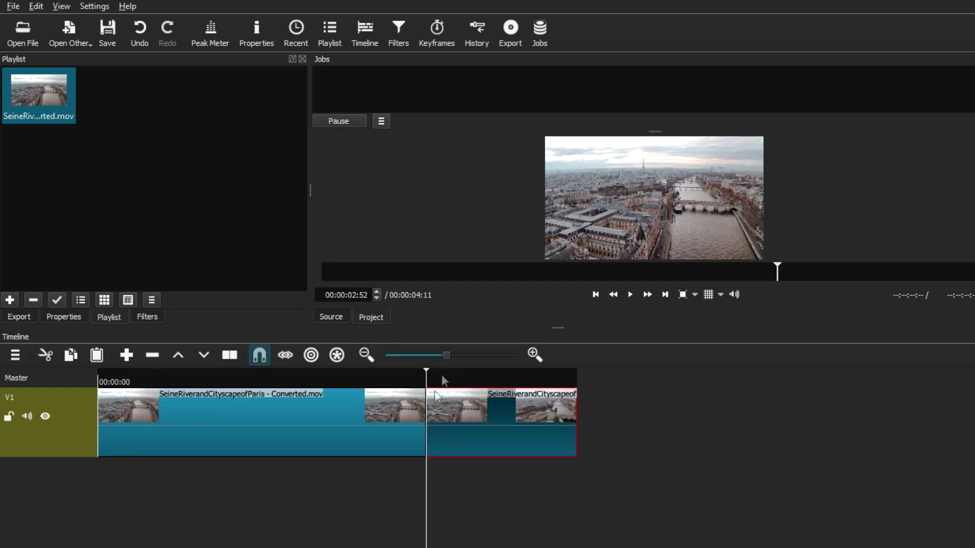
{"action": "mouse_move", "coordinate": [420, 369]}
{"action": "left_mouse_down"}
{"action": "mouse_move", "coordinate": [392, 371]}
{"action": "mouse_move", "coordinate": [416, 376]}
{"action": "left_mouse_up"}
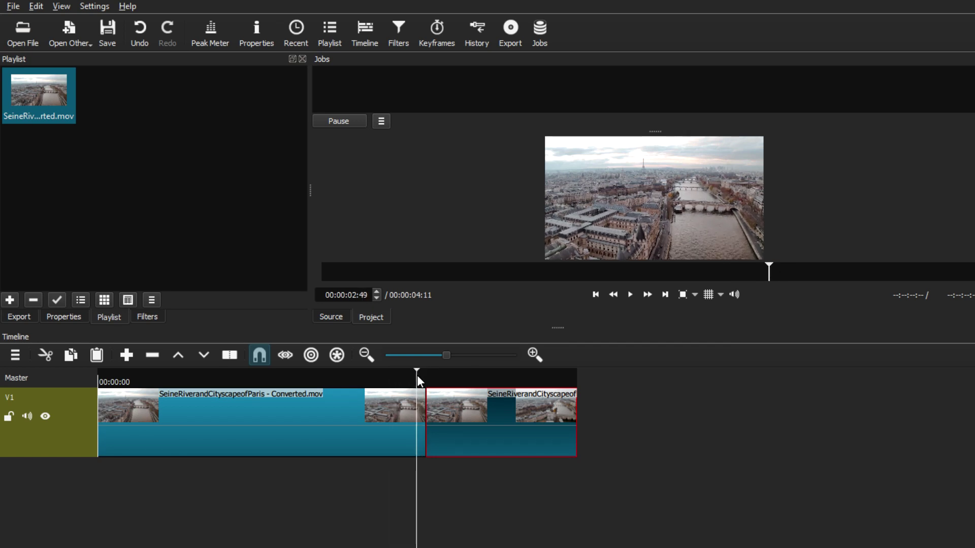
{"action": "left_click", "coordinate": [632, 293]}
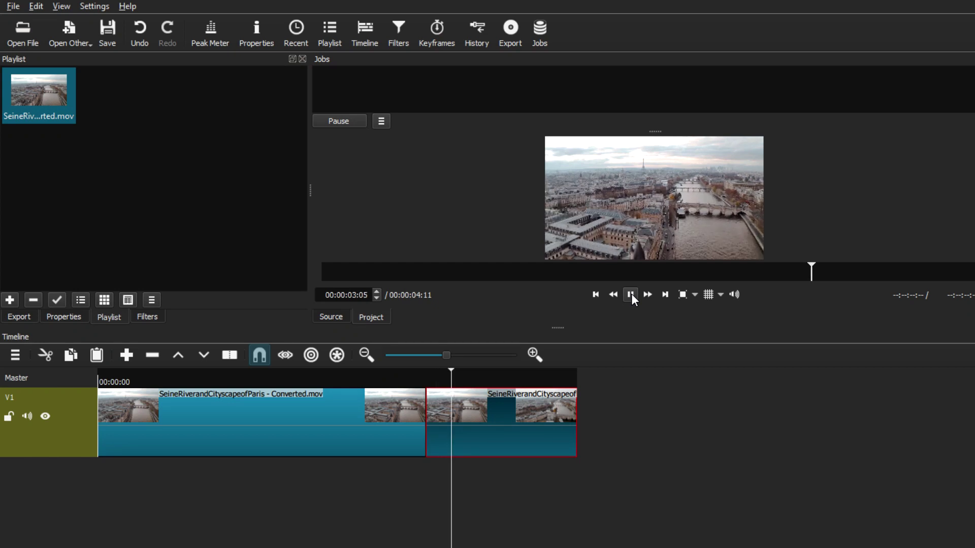
{"action": "left_click", "coordinate": [633, 296]}
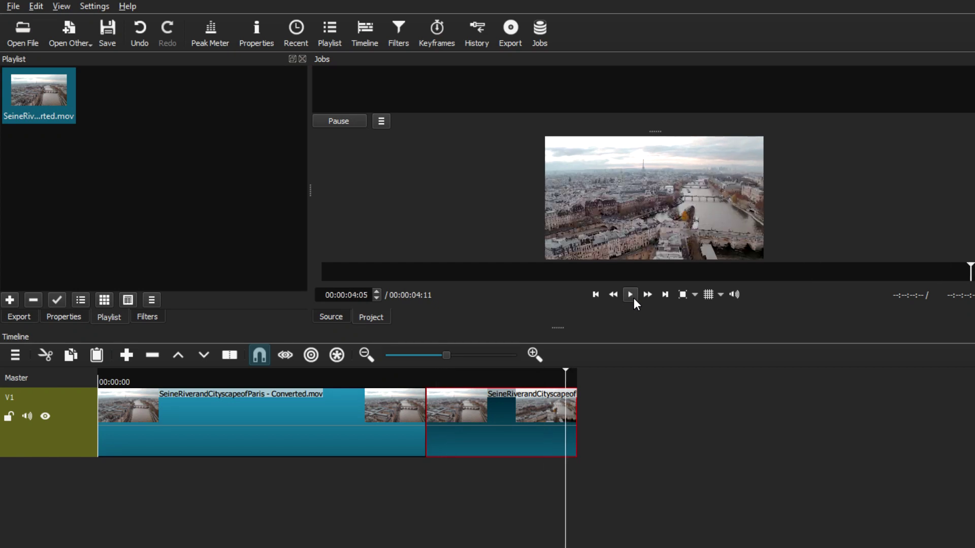